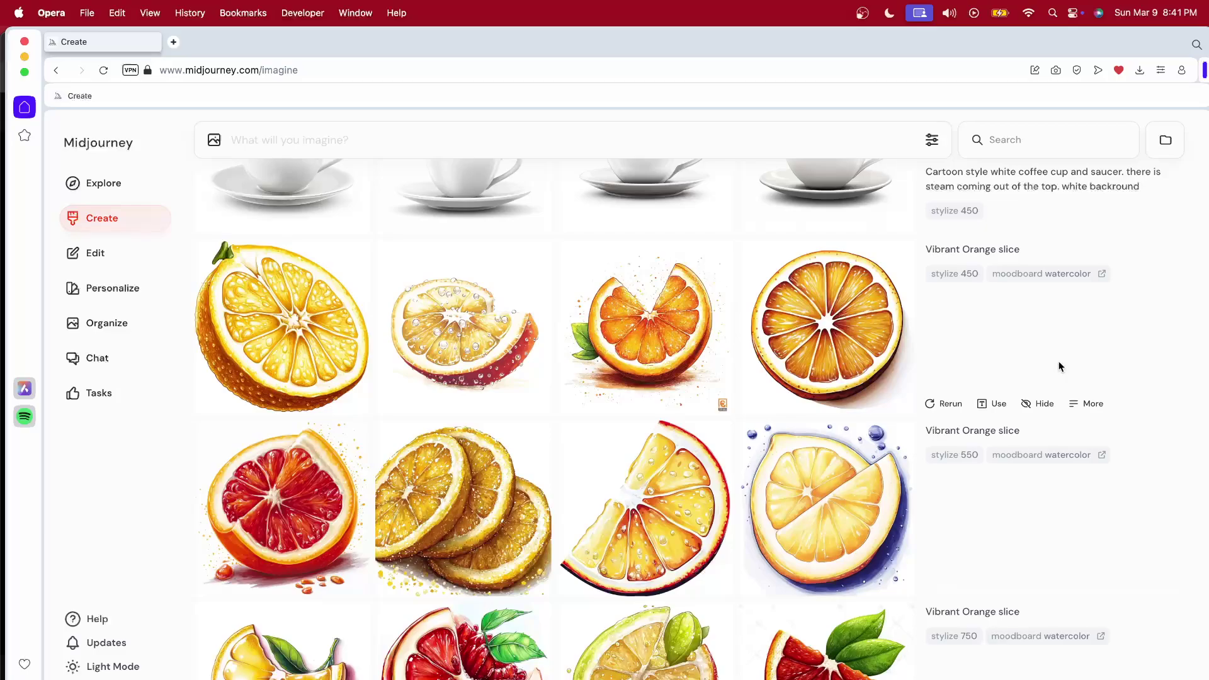
scroll(1059, 366, down, 1)
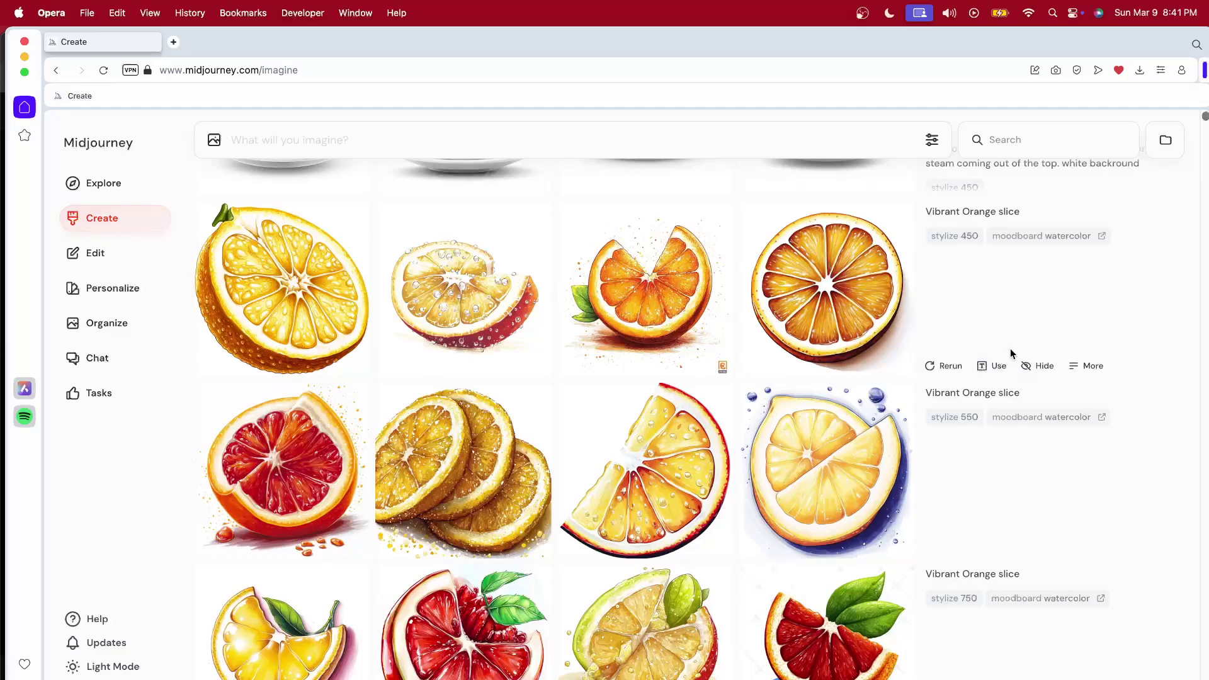
scroll(1010, 349, down, 1)
scroll(997, 356, up, 3)
scroll(997, 355, down, 3)
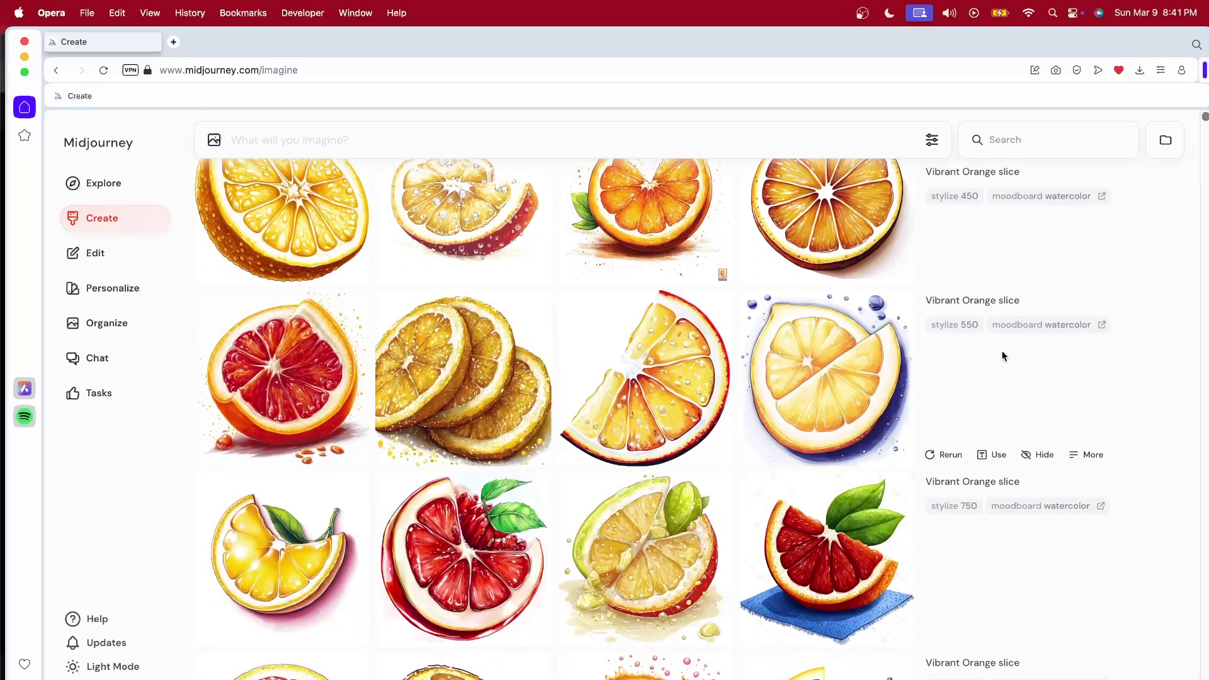
scroll(1030, 291, up, 1)
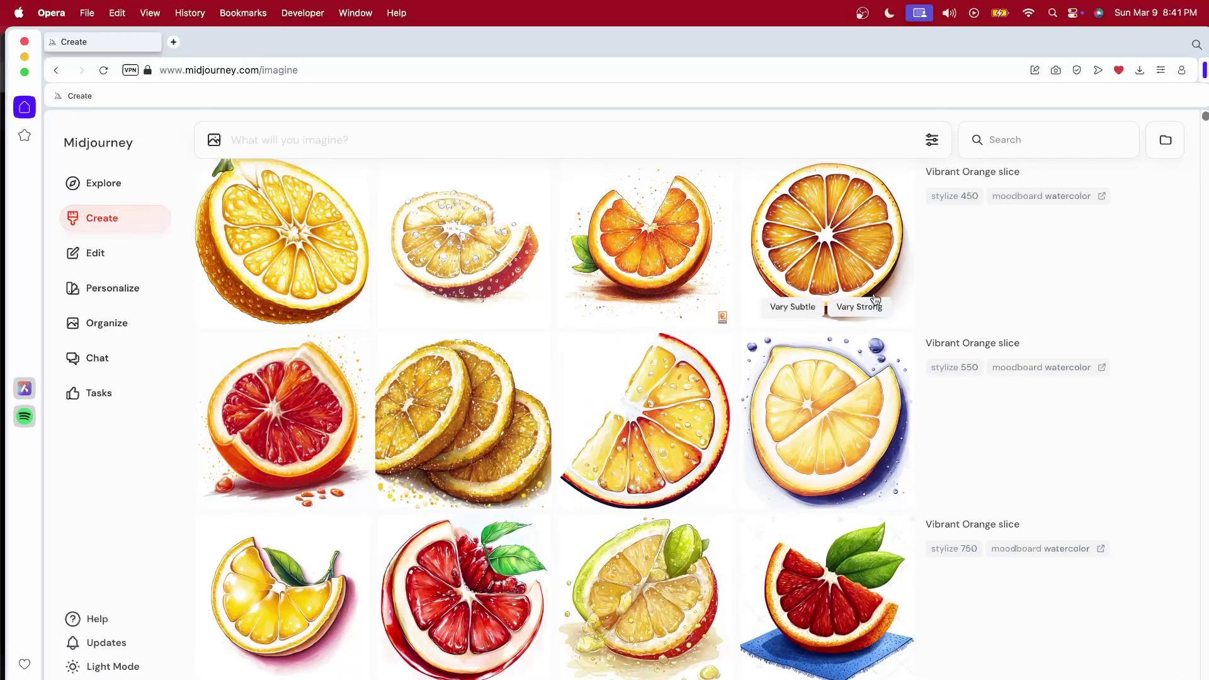
scroll(811, 302, down, 2)
scroll(810, 300, down, 3)
scroll(811, 300, down, 1)
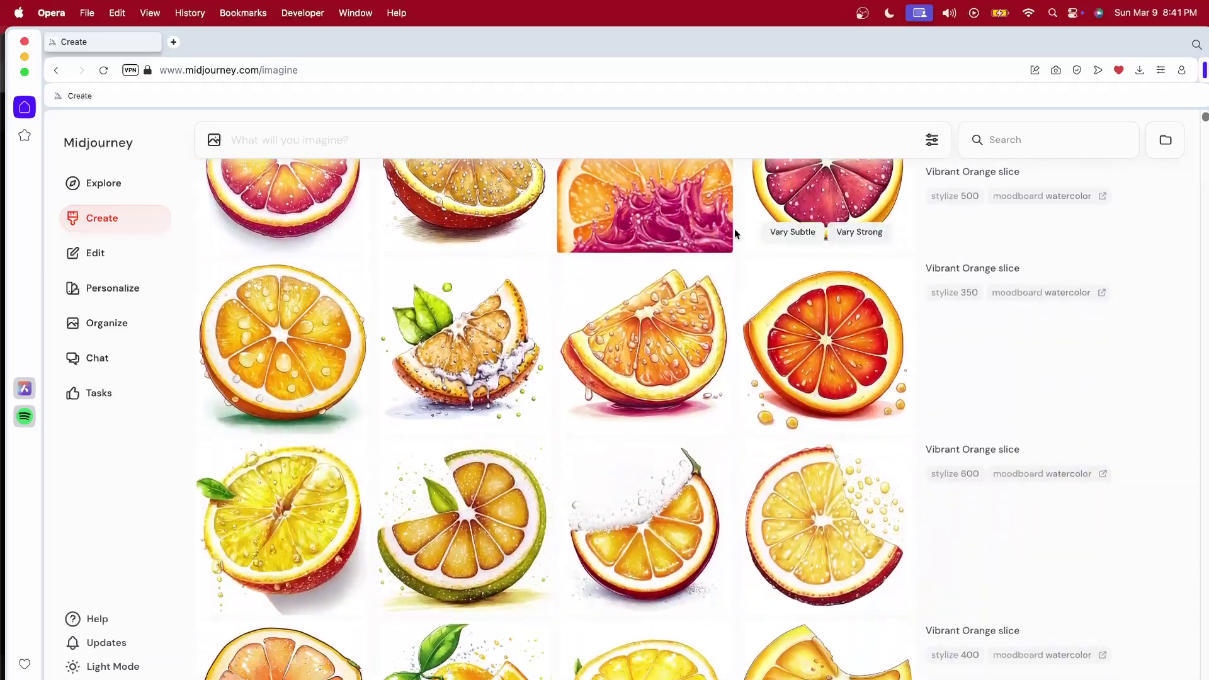
scroll(985, 459, down, 4)
scroll(999, 432, down, 1)
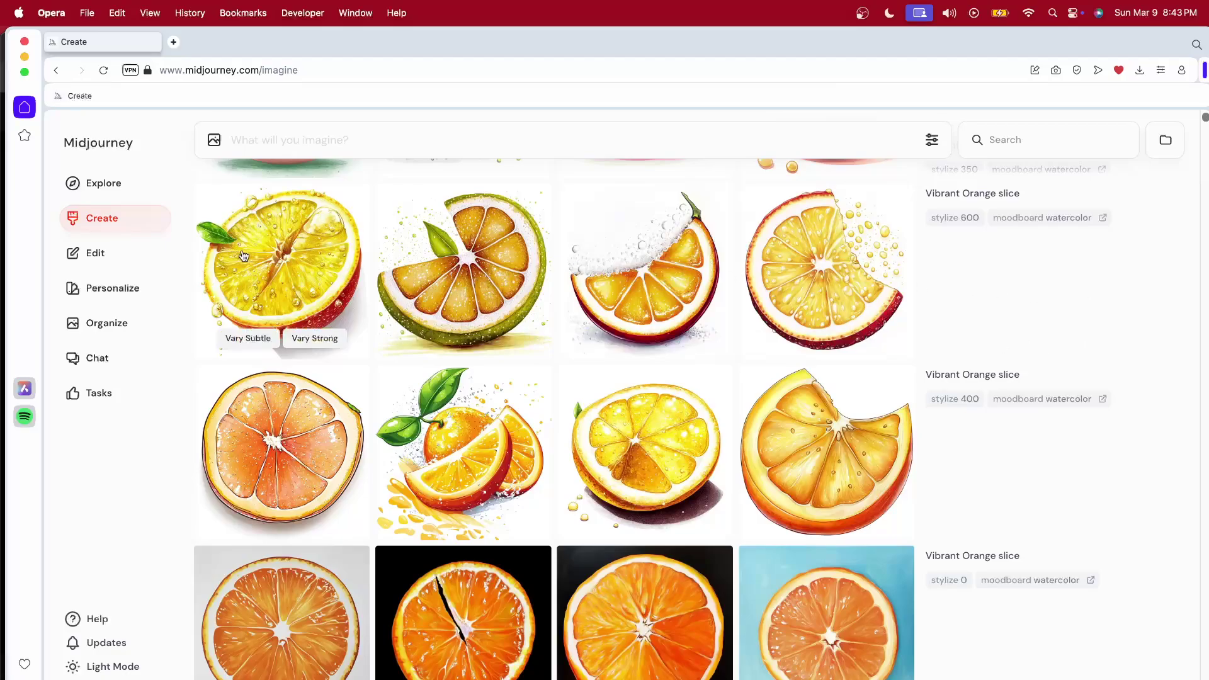
mouse_move(645, 268)
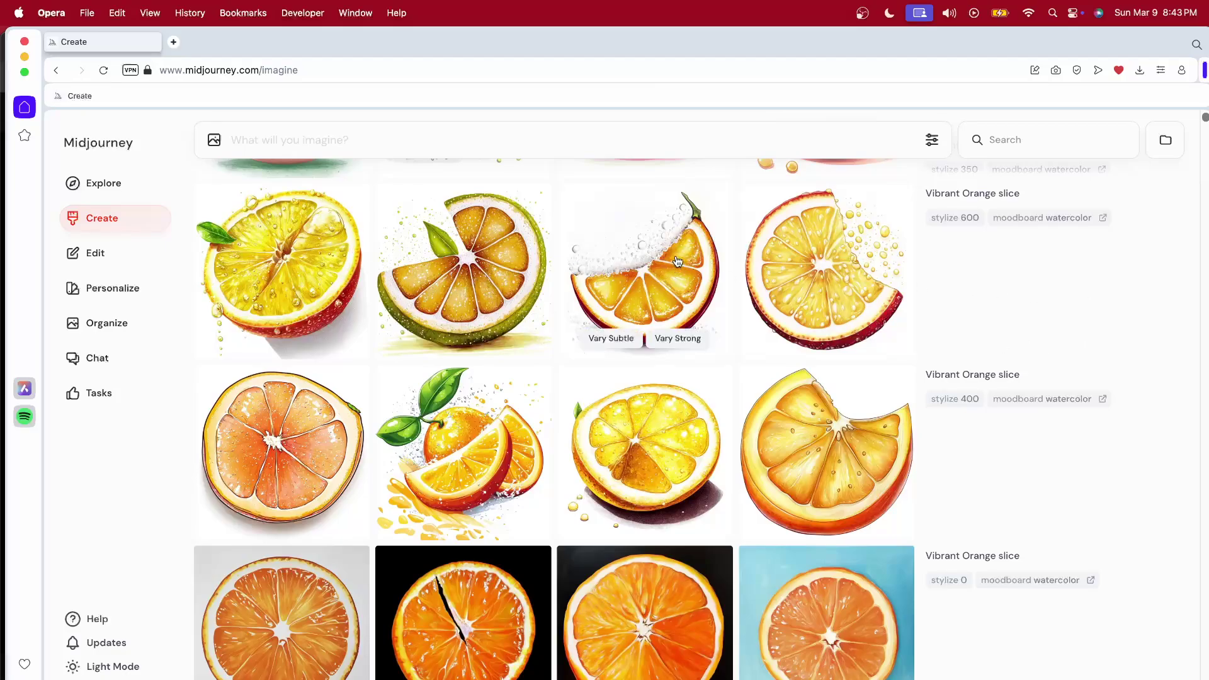
mouse_move(644, 524)
scroll(656, 259, up, 1)
scroll(506, 472, down, 1)
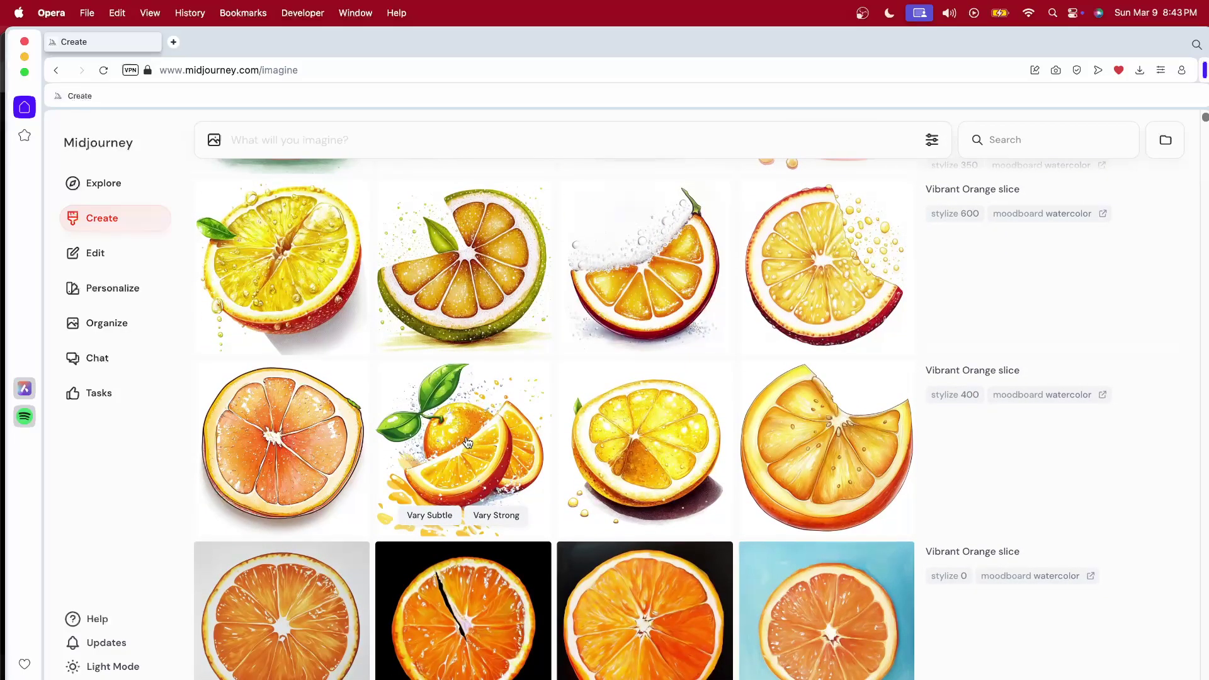
scroll(447, 444, up, 1)
scroll(446, 444, up, 2)
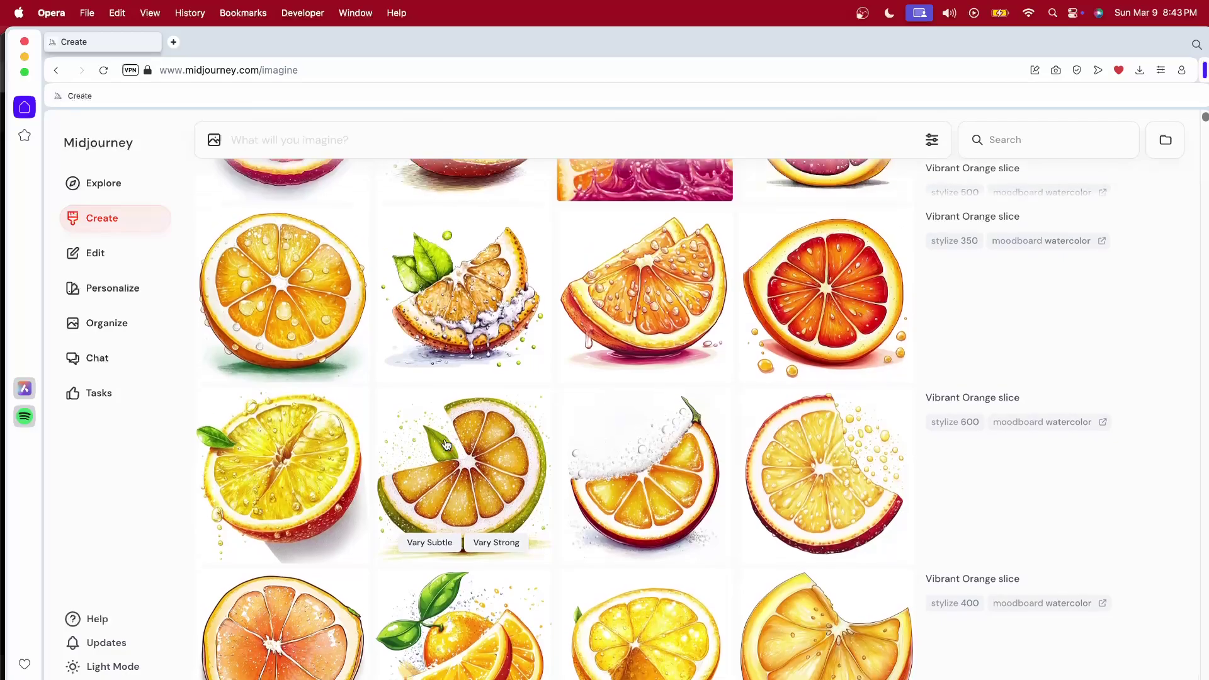
scroll(446, 445, up, 1)
scroll(447, 445, up, 1)
scroll(447, 445, up, 1)
scroll(448, 444, up, 1)
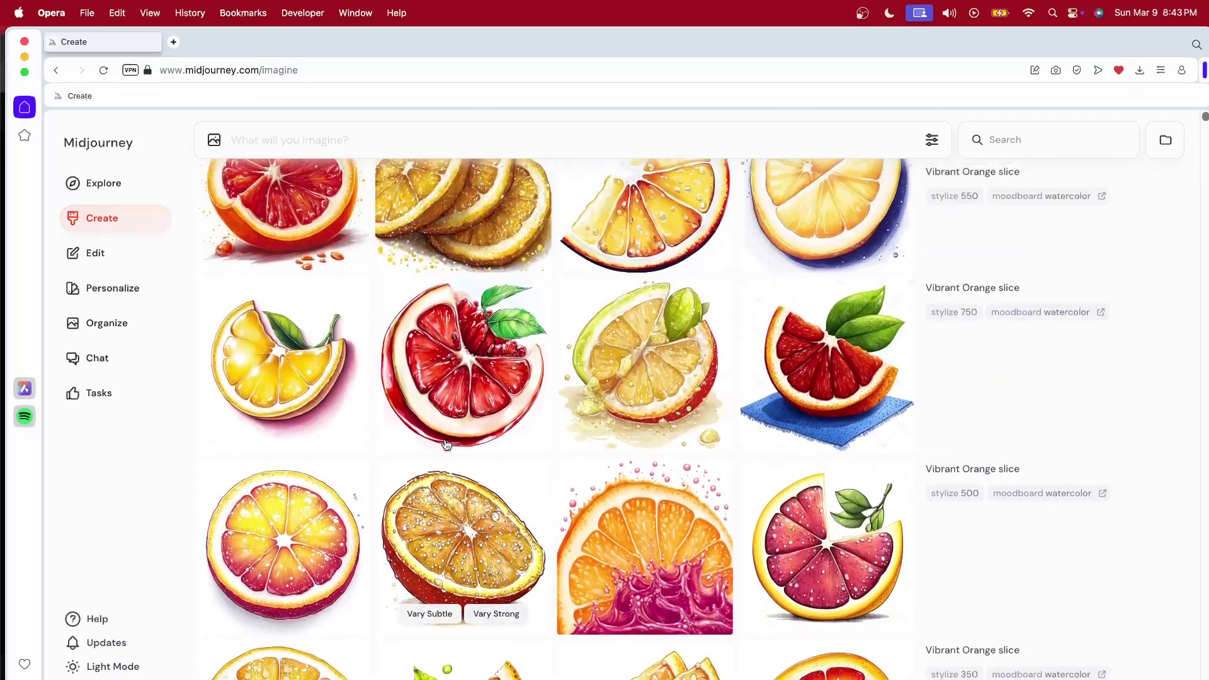
scroll(447, 444, up, 1)
Step: Open the lime-green orange slice from the stylize 750 batch in the enlarged detail view
click(714, 392)
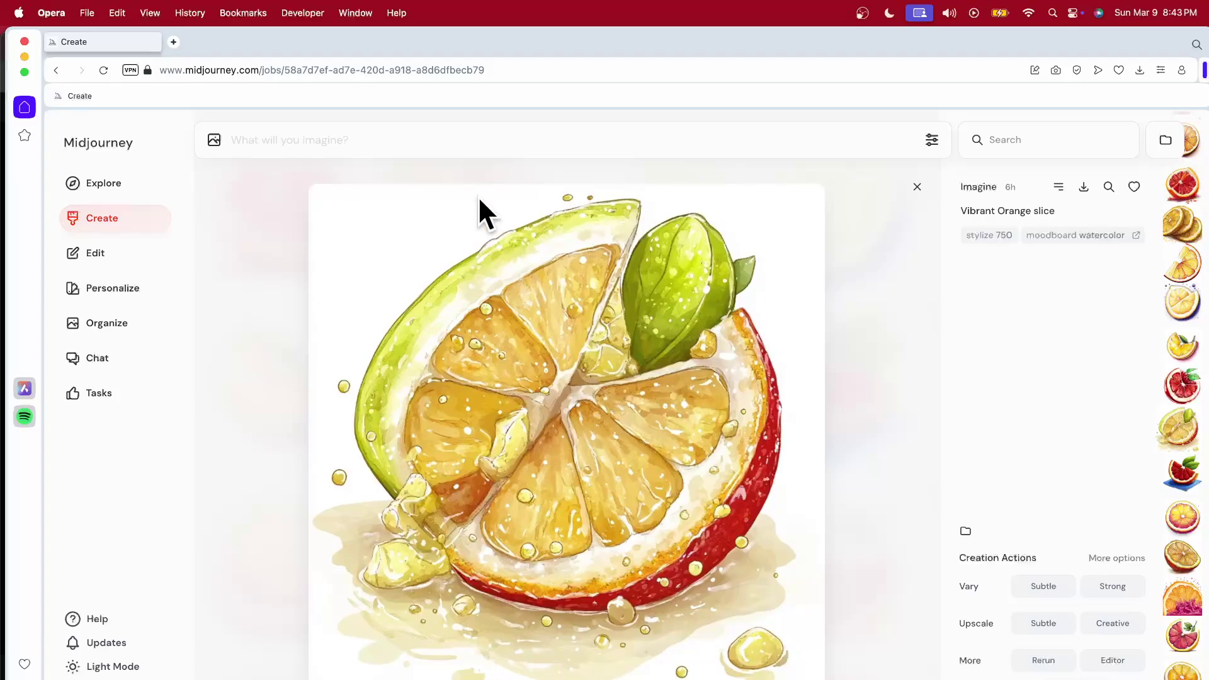
Step: Swap the lime slice's detail view for the red slice with leaves, then return to the grid
click(916, 187)
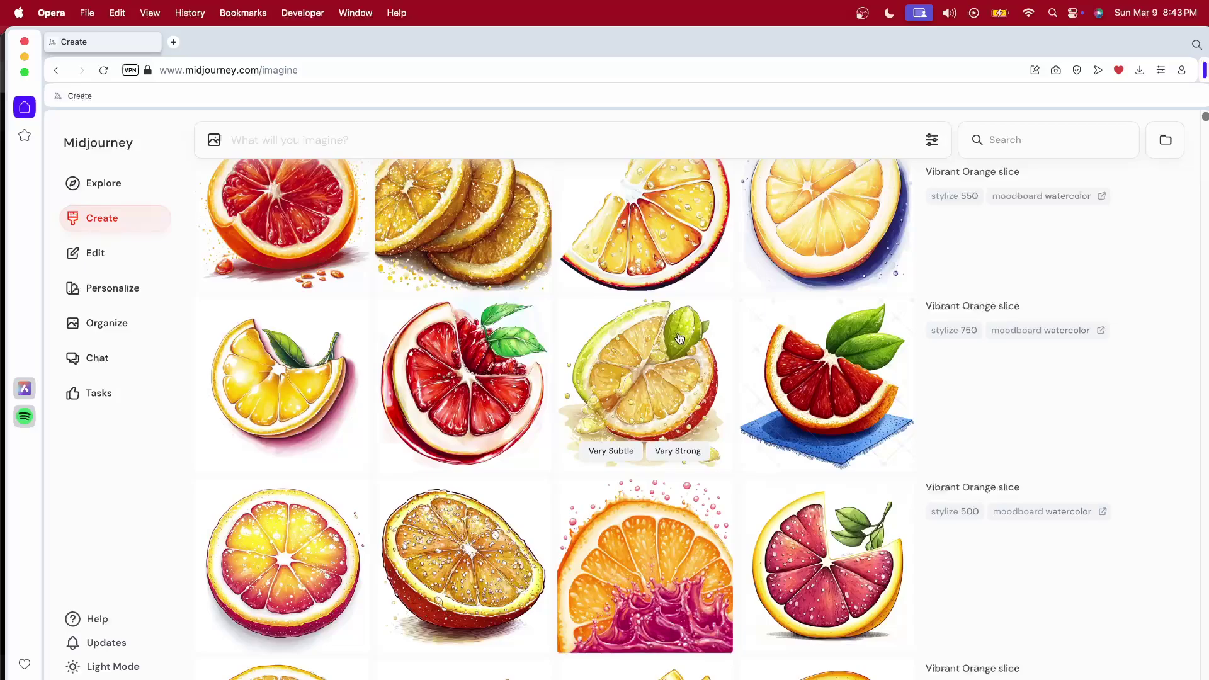
click(521, 355)
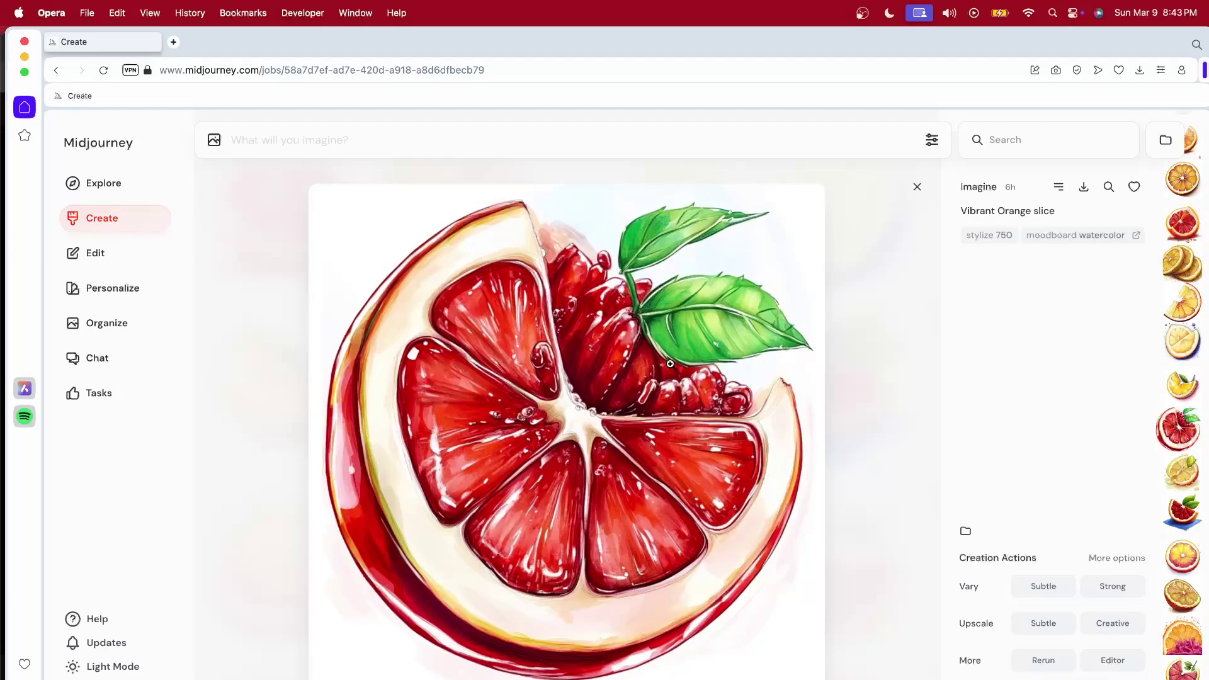
key(Escape)
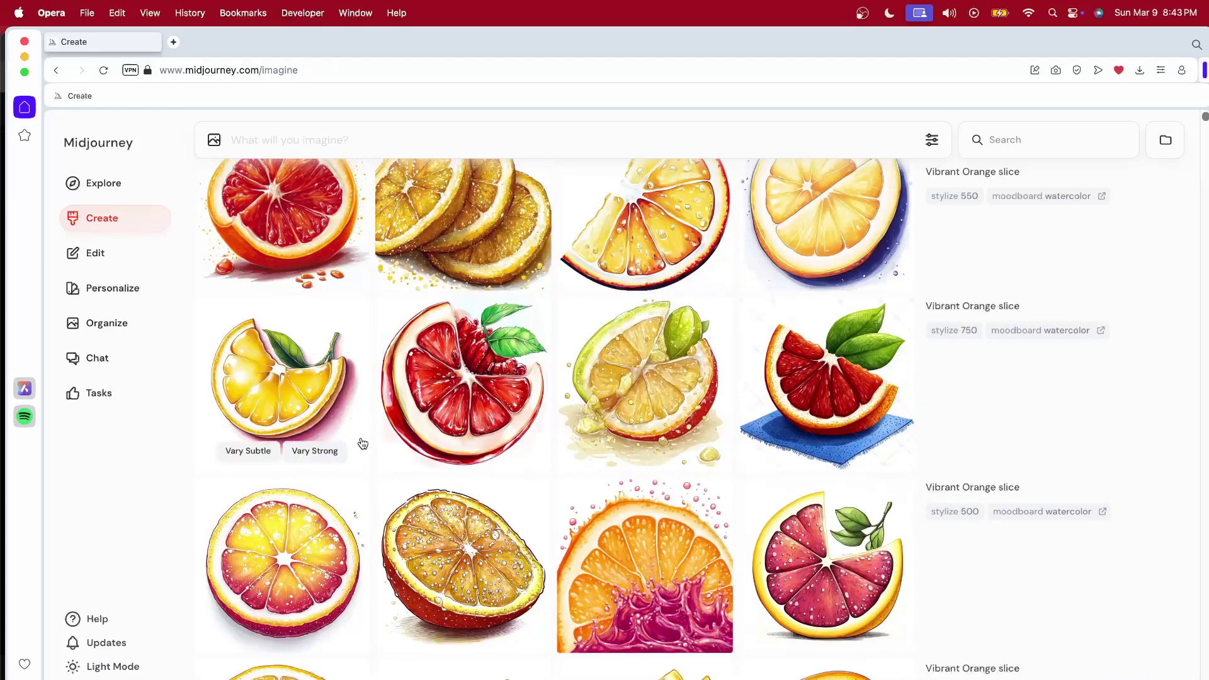
scroll(746, 359, up, 2)
scroll(728, 348, up, 2)
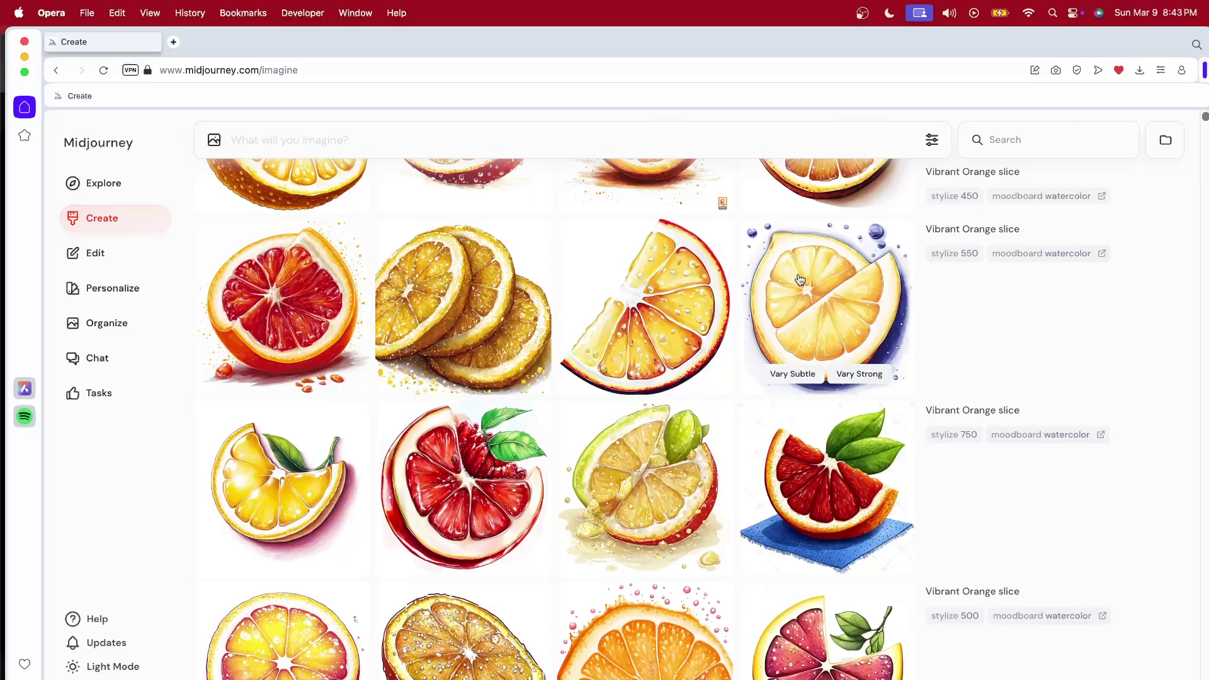
click(838, 276)
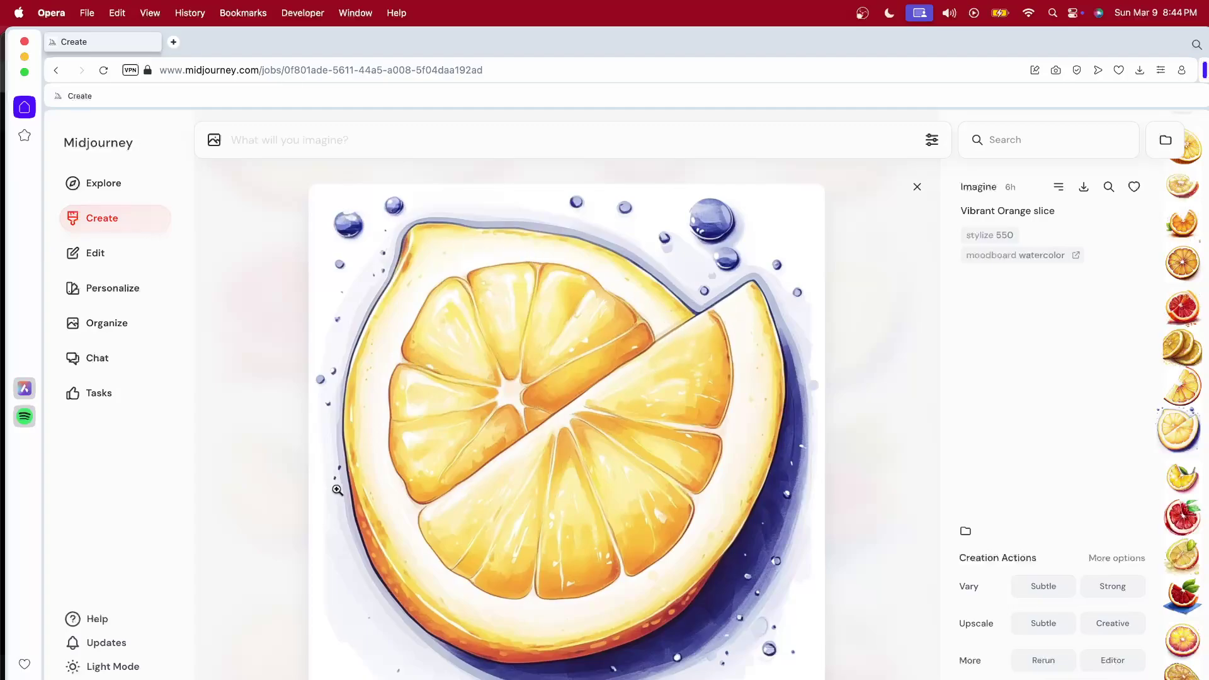
scroll(648, 309, down, 1)
scroll(586, 391, up, 1)
scroll(785, 188, down, 1)
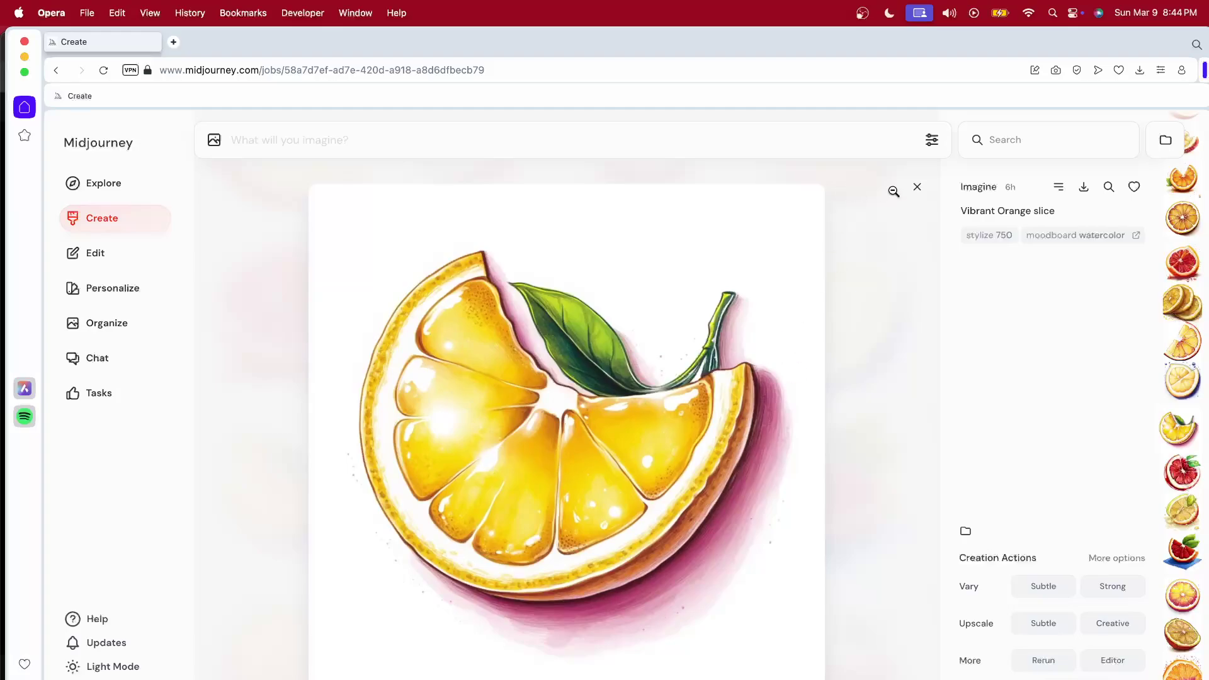
key(Escape)
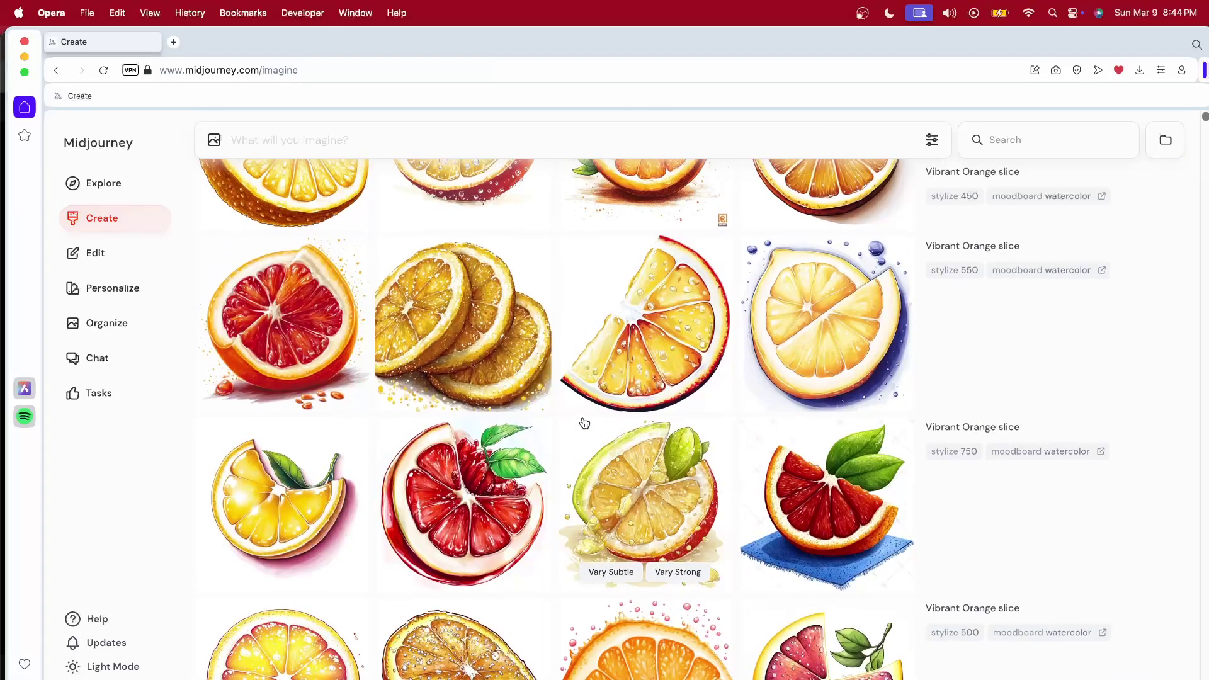
scroll(585, 423, up, 2)
scroll(584, 424, up, 2)
scroll(584, 423, down, 3)
scroll(584, 423, down, 2)
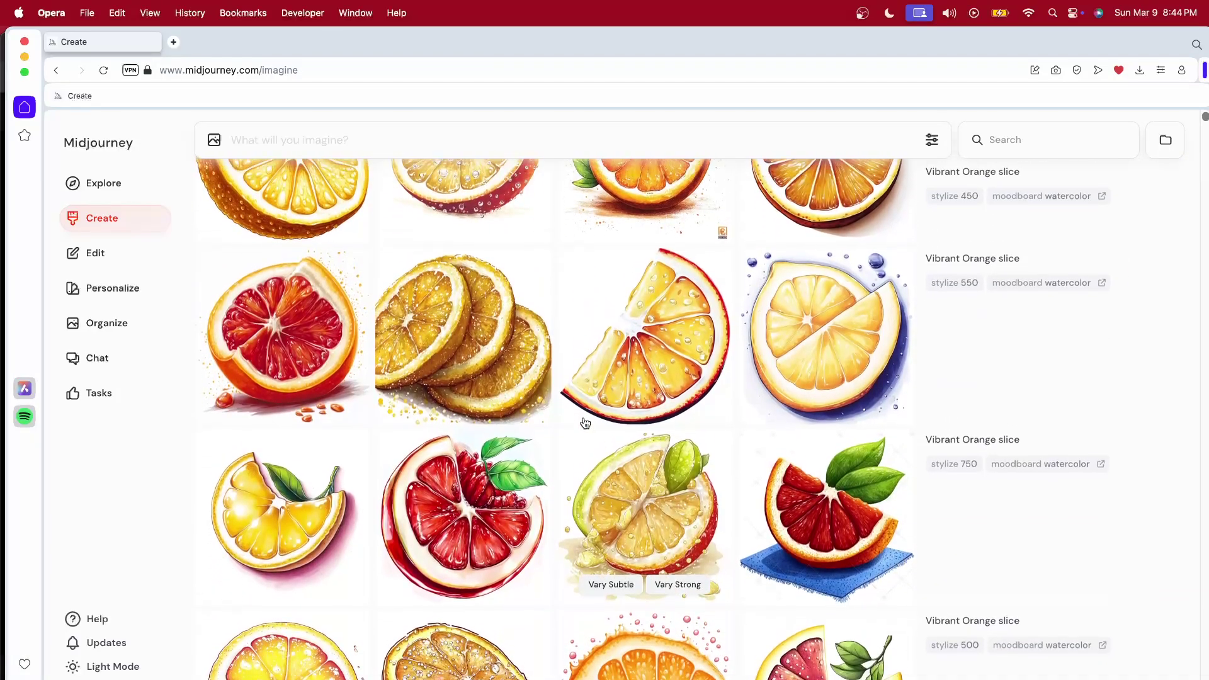
scroll(588, 419, up, 2)
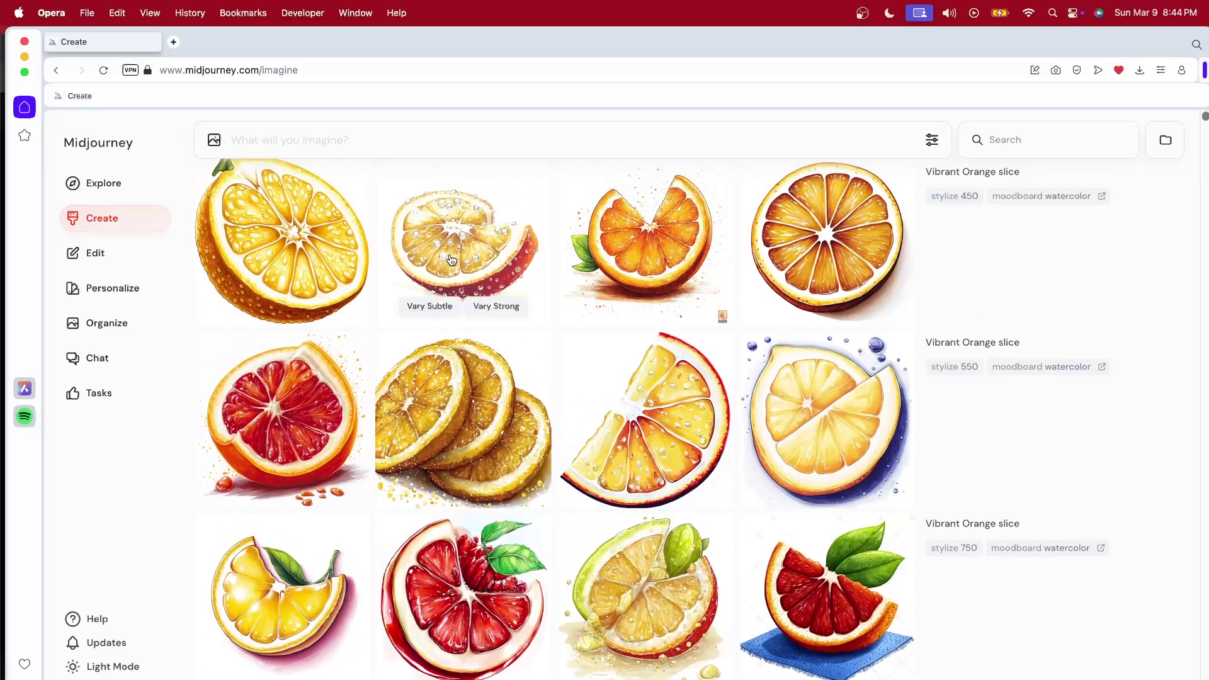
Step: Inspect a top-row slice, the splash orange and the round blood-orange slice at full size
click(447, 256)
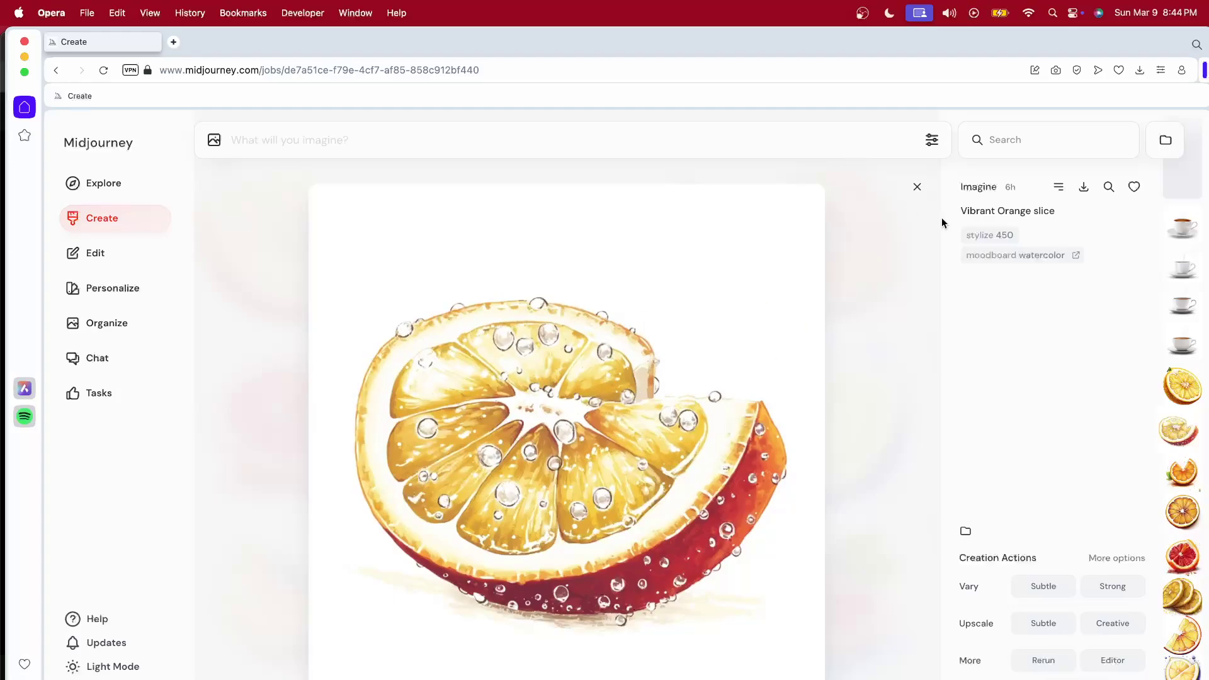
click(916, 187)
scroll(567, 378, down, 1)
scroll(473, 426, down, 2)
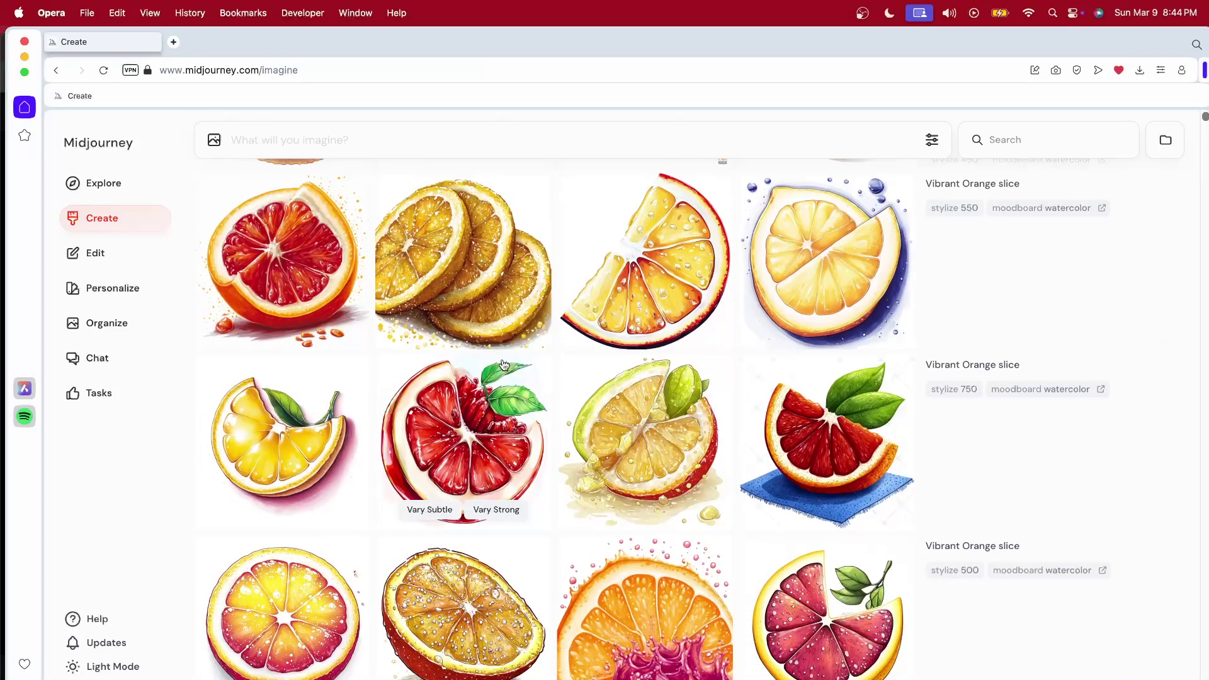
scroll(506, 367, down, 3)
scroll(506, 367, down, 2)
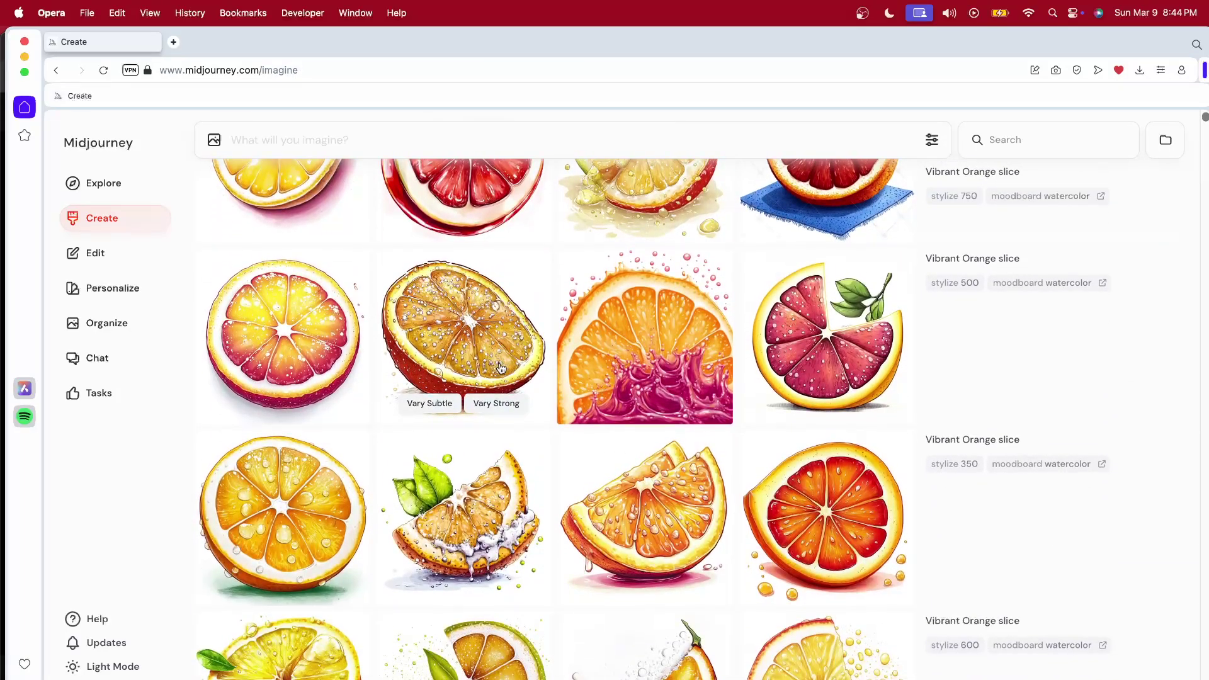
click(723, 299)
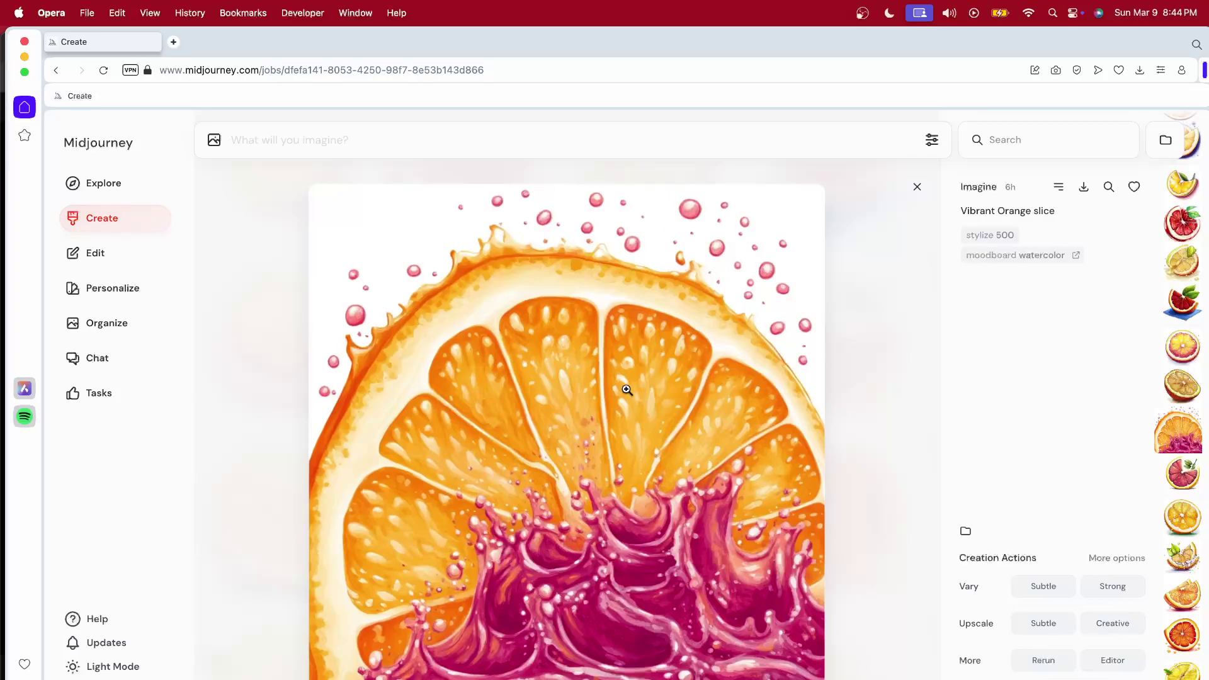
scroll(855, 221, down, 1)
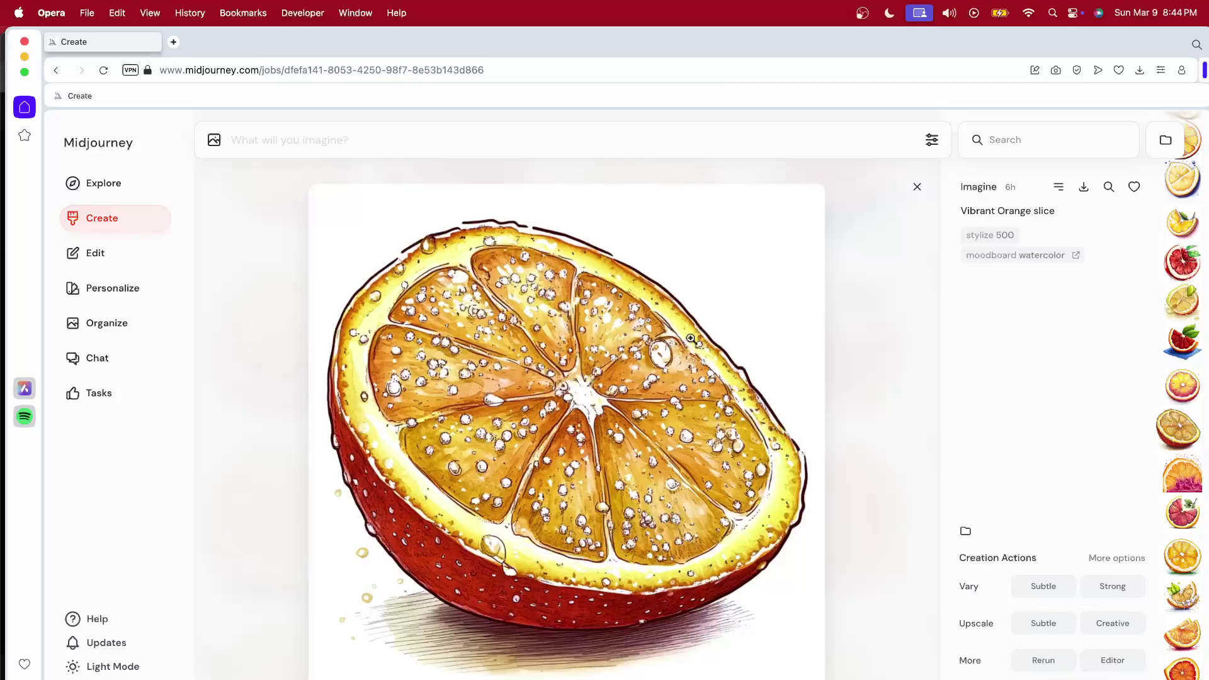
click(918, 187)
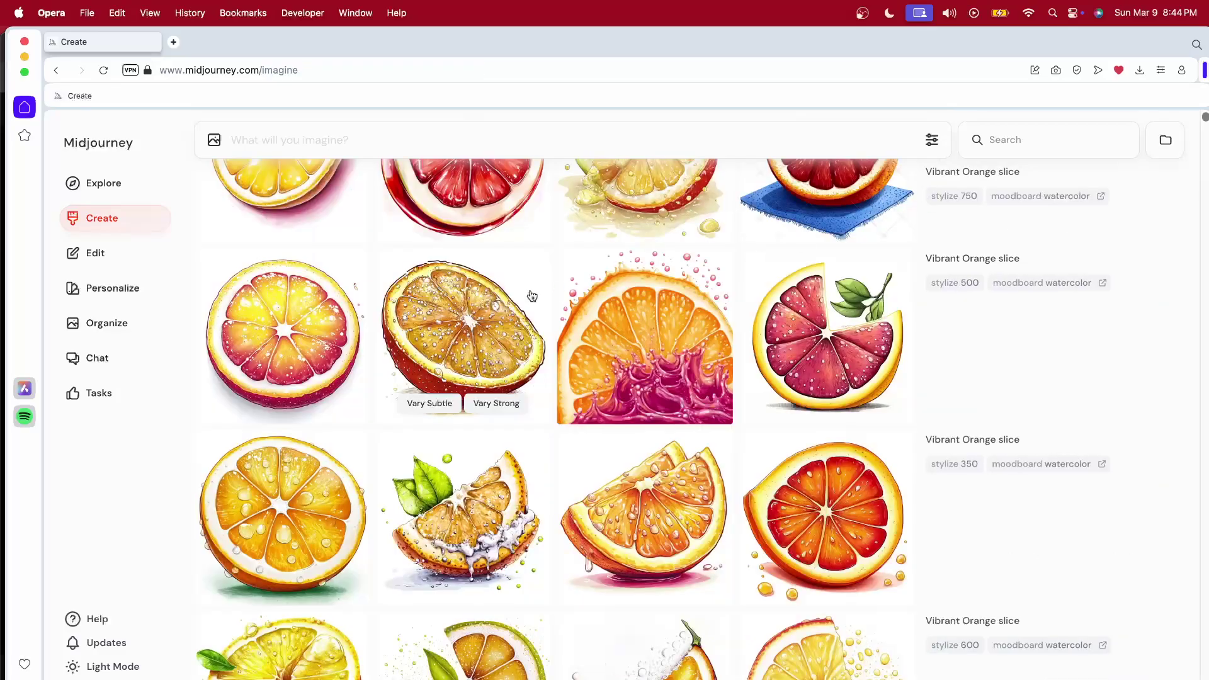
click(315, 340)
click(918, 187)
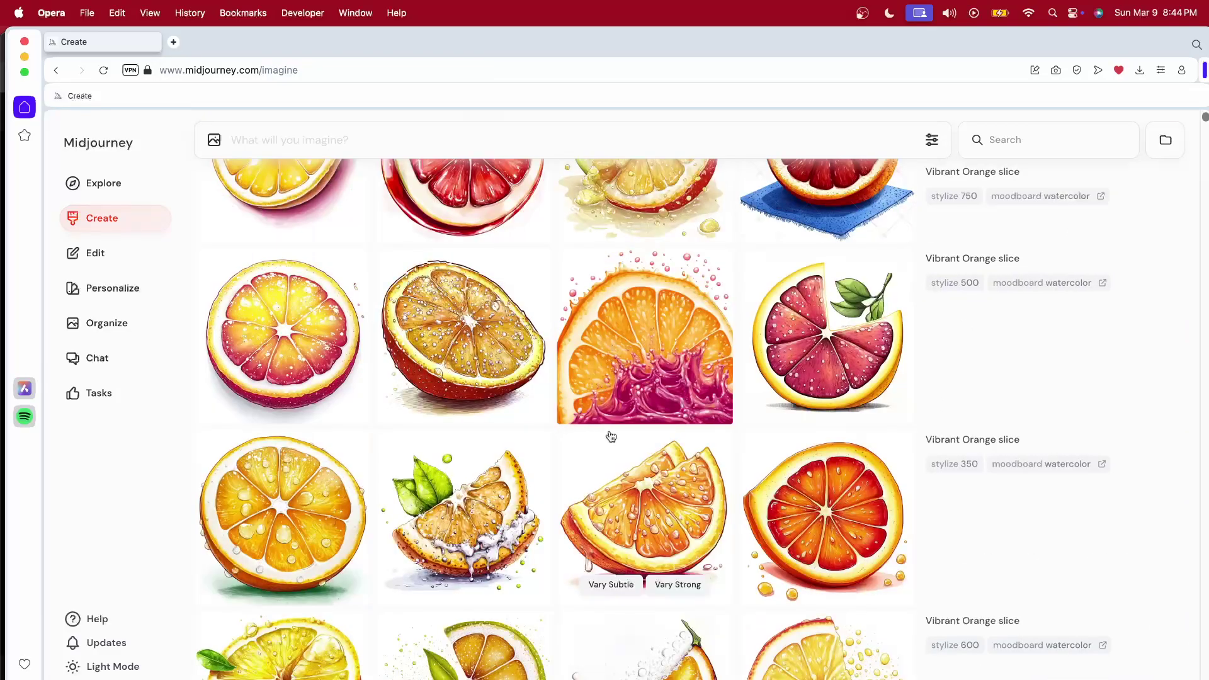
scroll(609, 438, down, 1)
scroll(614, 425, down, 2)
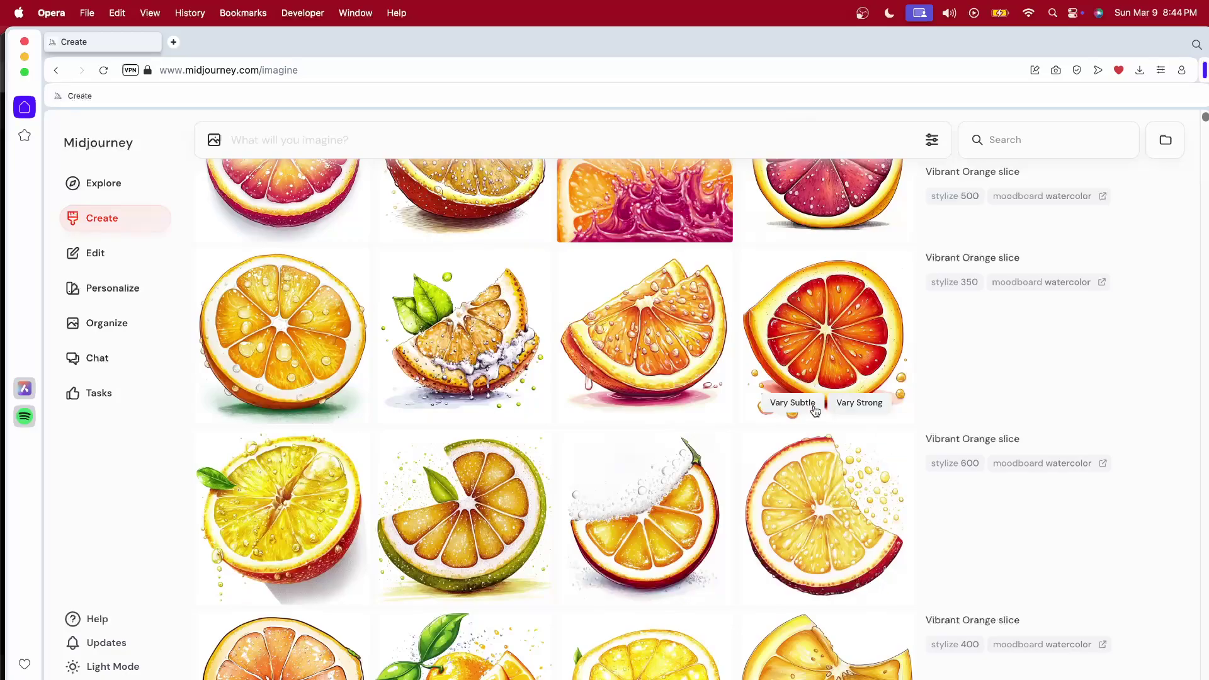
scroll(757, 406, down, 4)
scroll(718, 412, up, 2)
scroll(718, 412, up, 3)
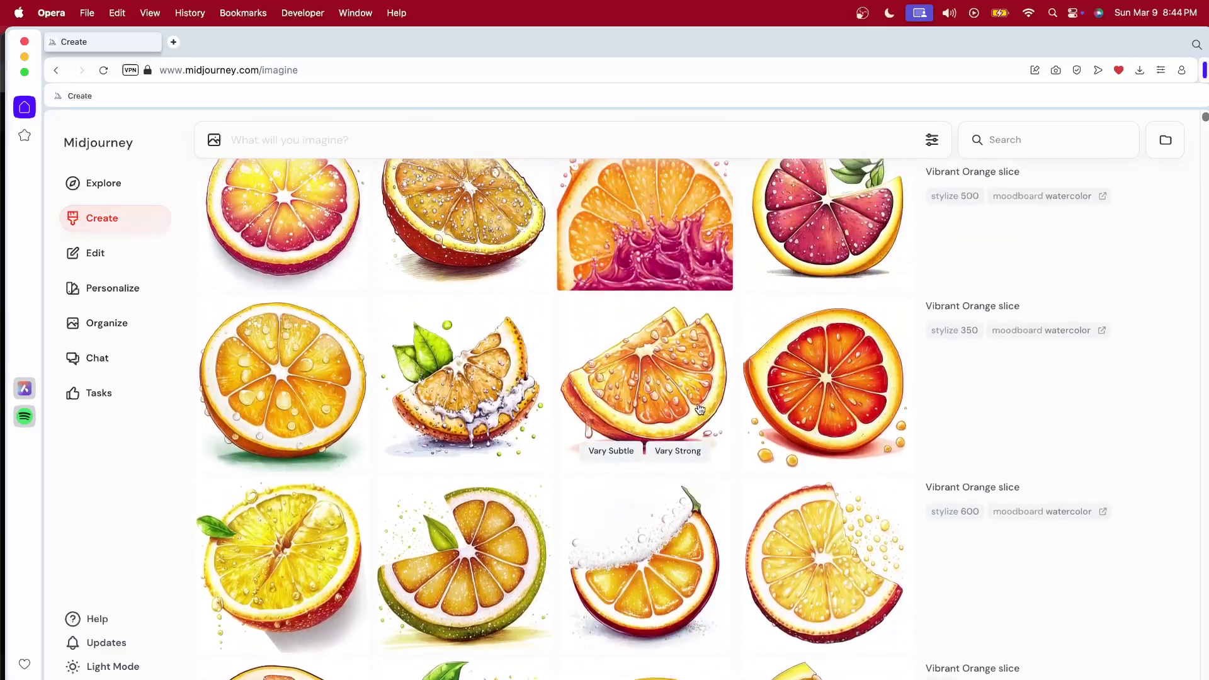
scroll(919, 412, up, 1)
mouse_move(1011, 397)
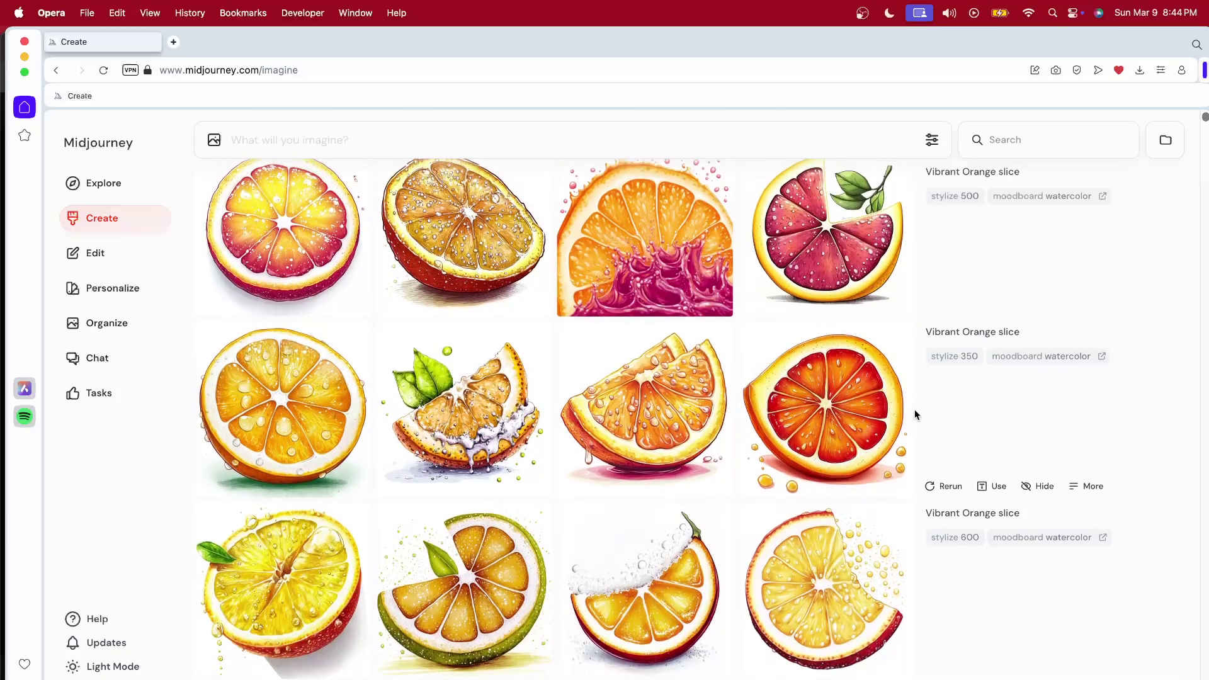
scroll(914, 417, up, 1)
scroll(914, 416, up, 1)
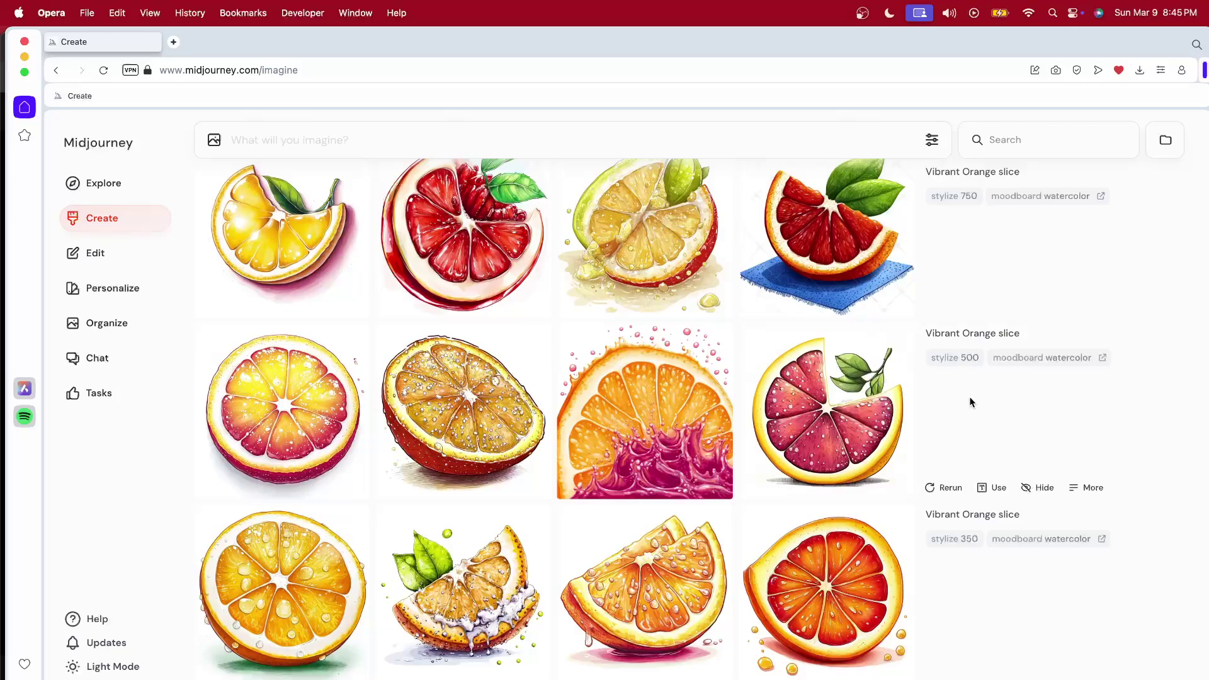
scroll(964, 399, down, 3)
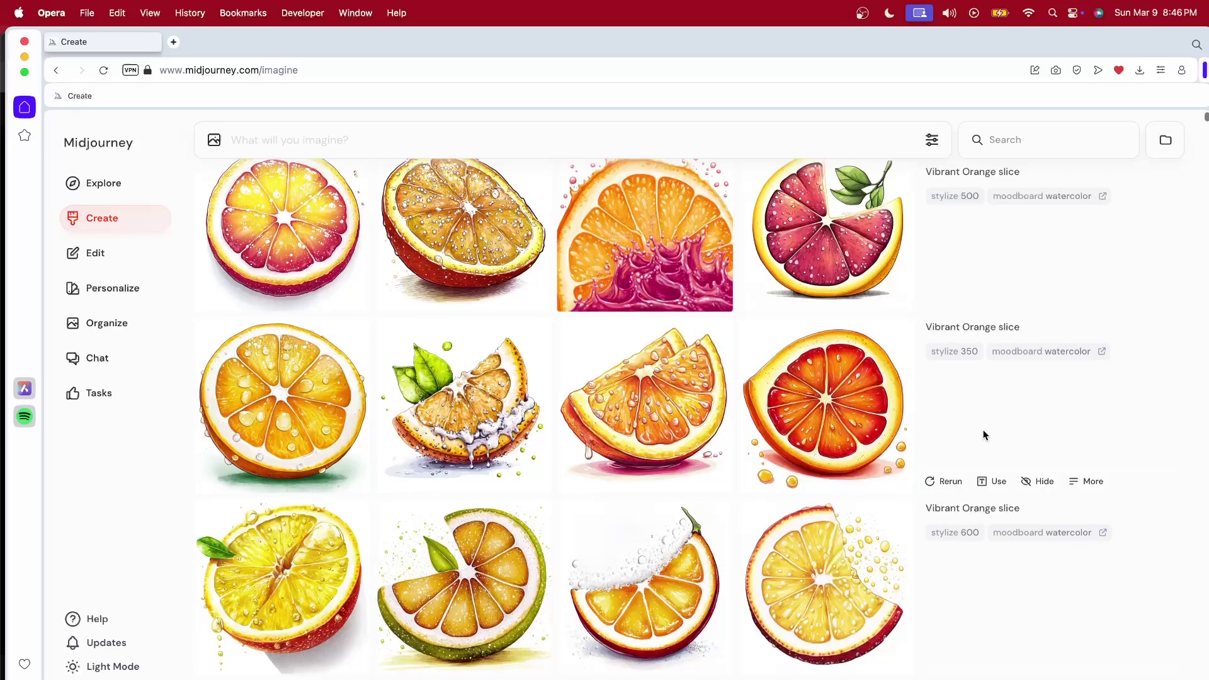
scroll(983, 435, up, 2)
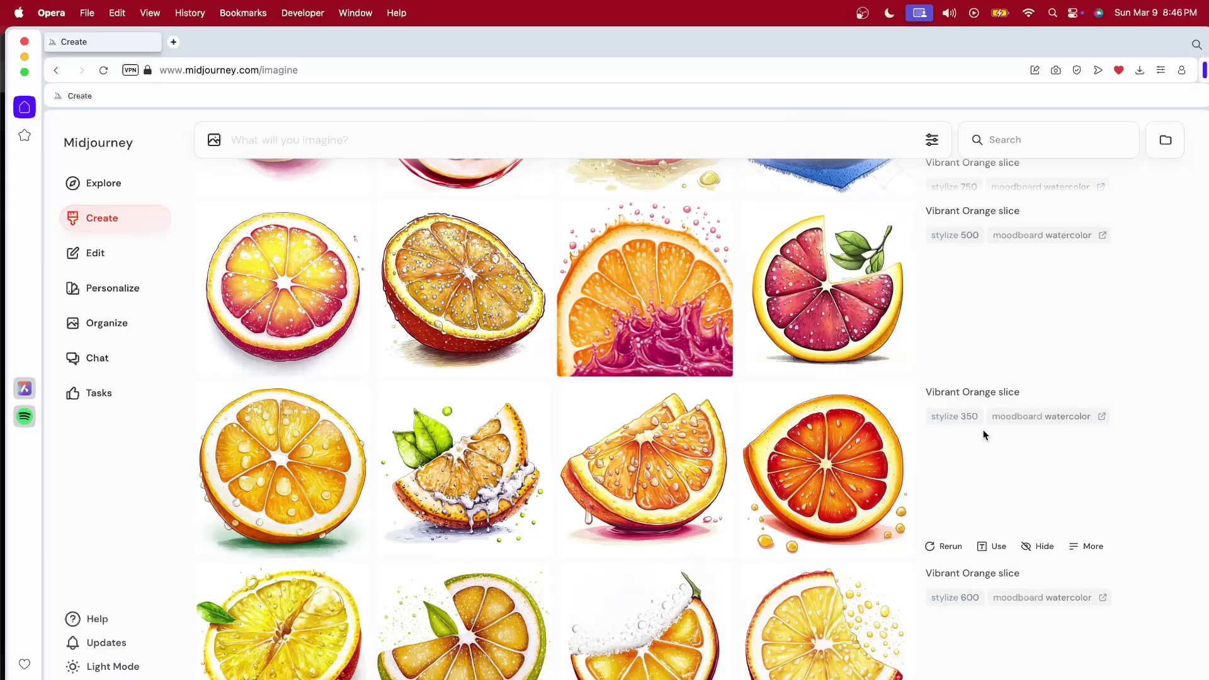
Step: Preview the round red-yellow slice and the half-orange sketch at full size
click(322, 275)
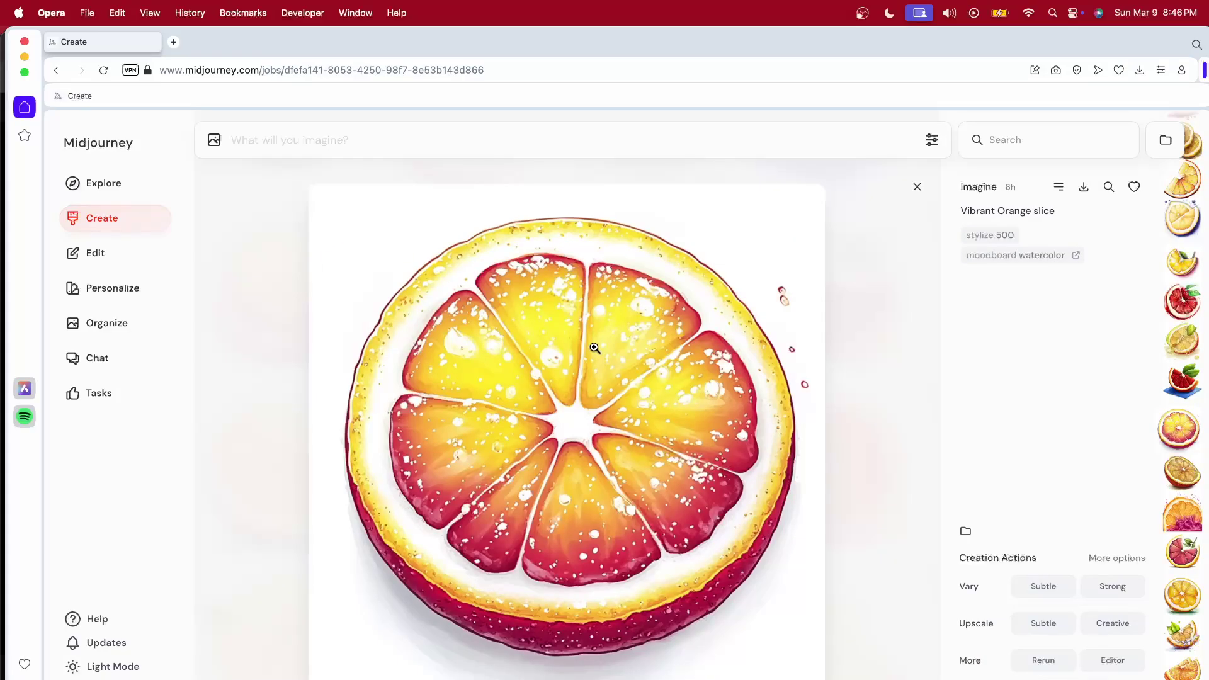
key(Escape)
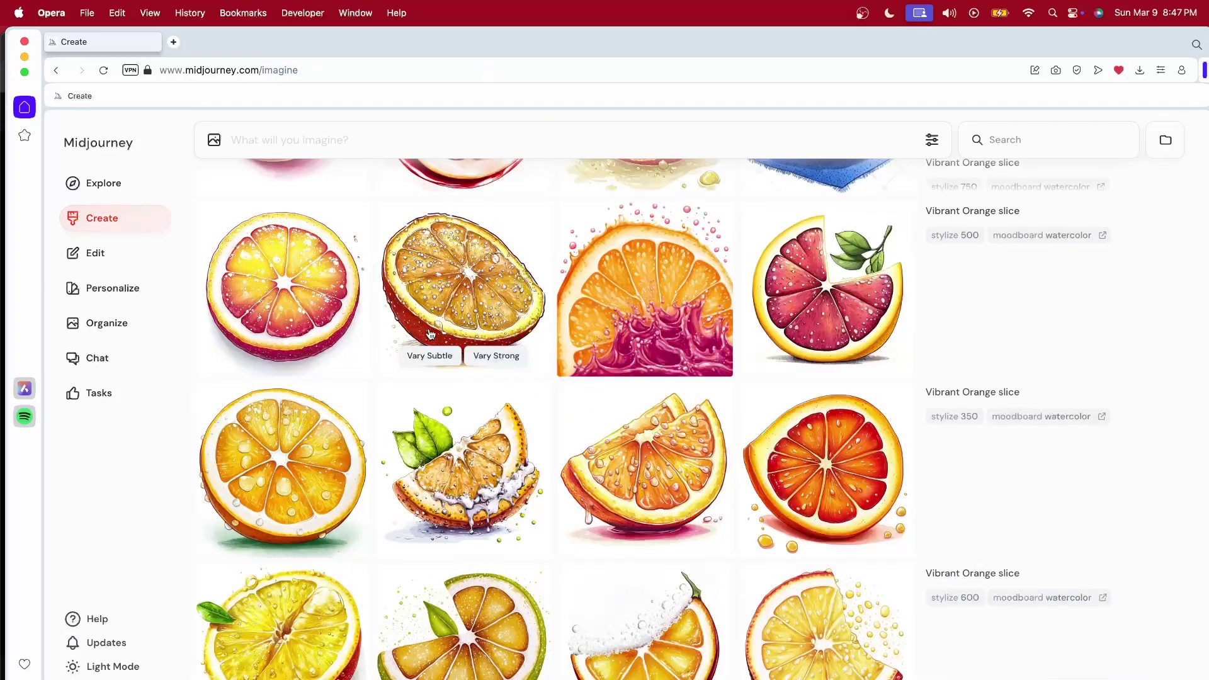
click(429, 334)
key(Escape)
Step: View the droplet-covered orange slice at full size, then switch to the OBS recorder
click(293, 473)
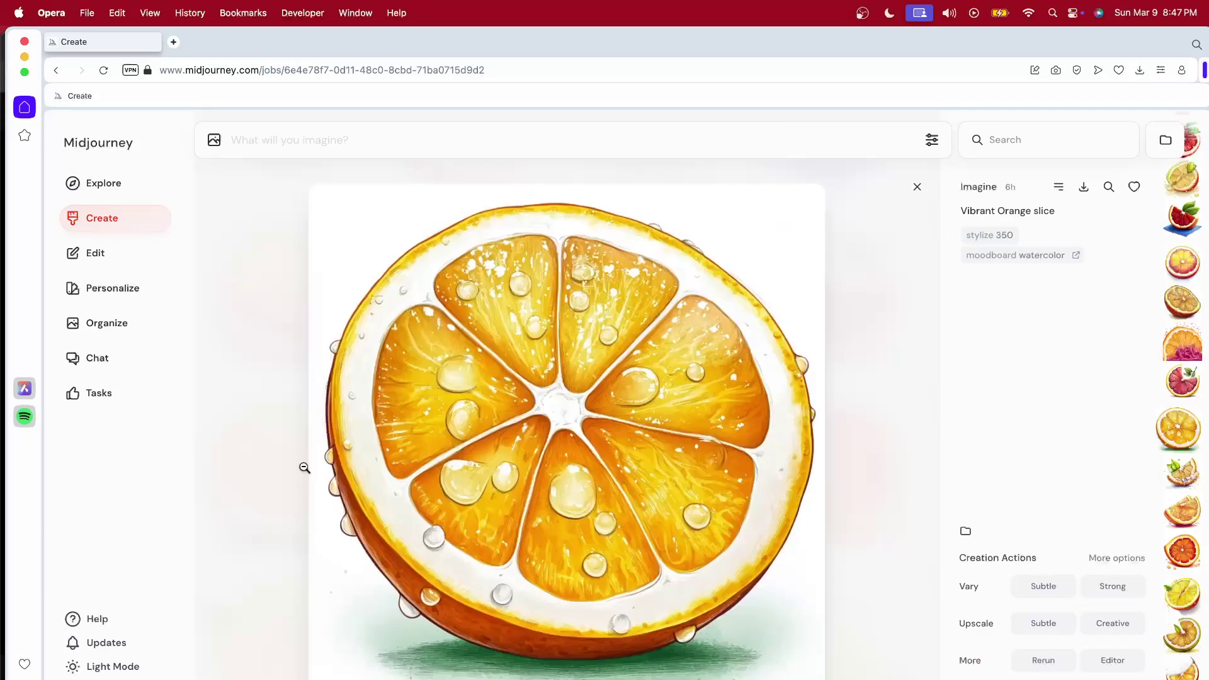
key(Escape)
scroll(254, 422, down, 1)
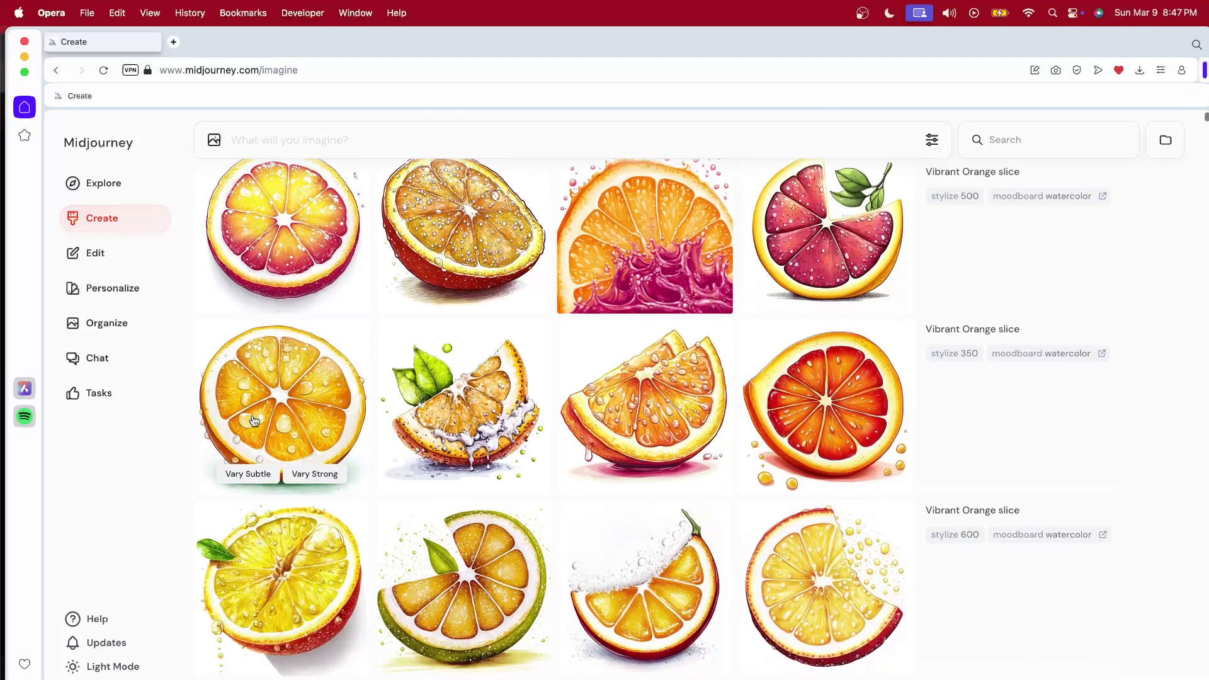
scroll(831, 416, up, 1)
scroll(850, 406, up, 2)
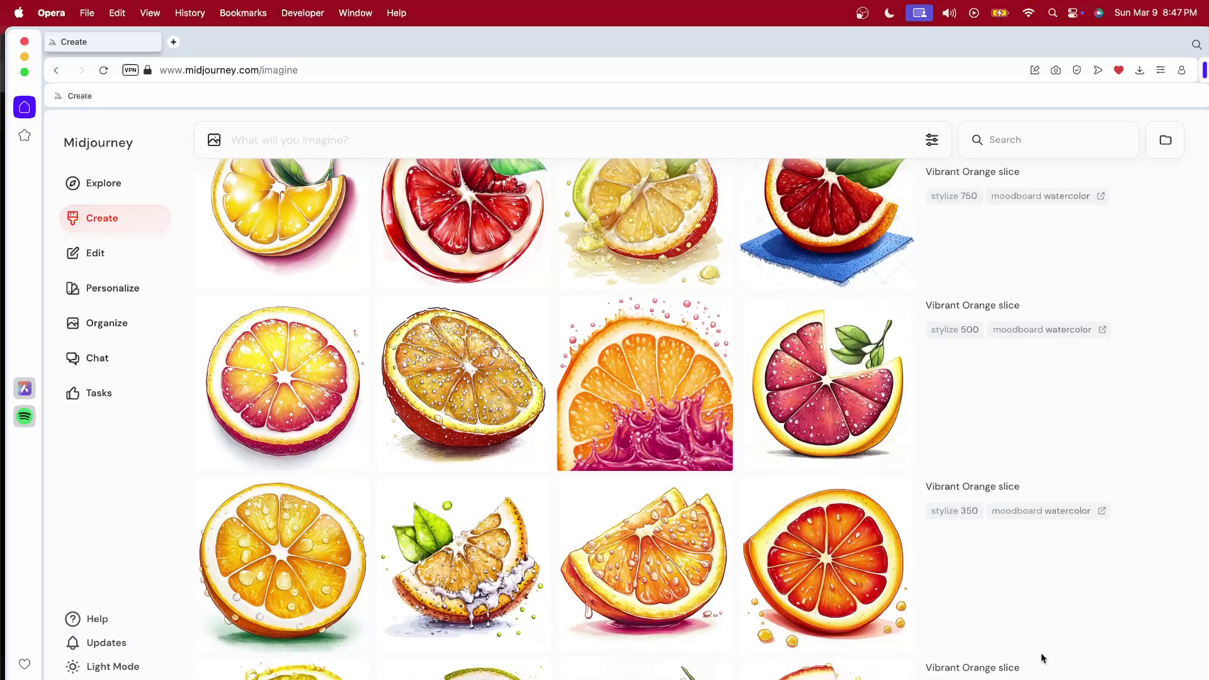
key(super+Tab)
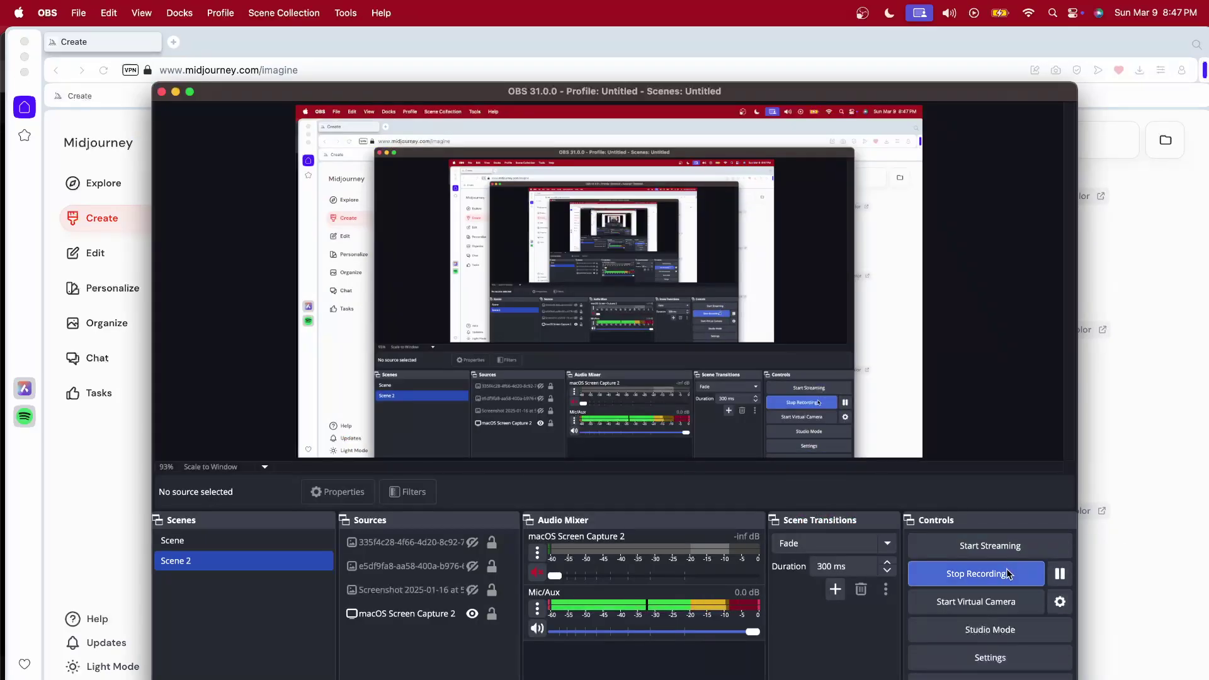